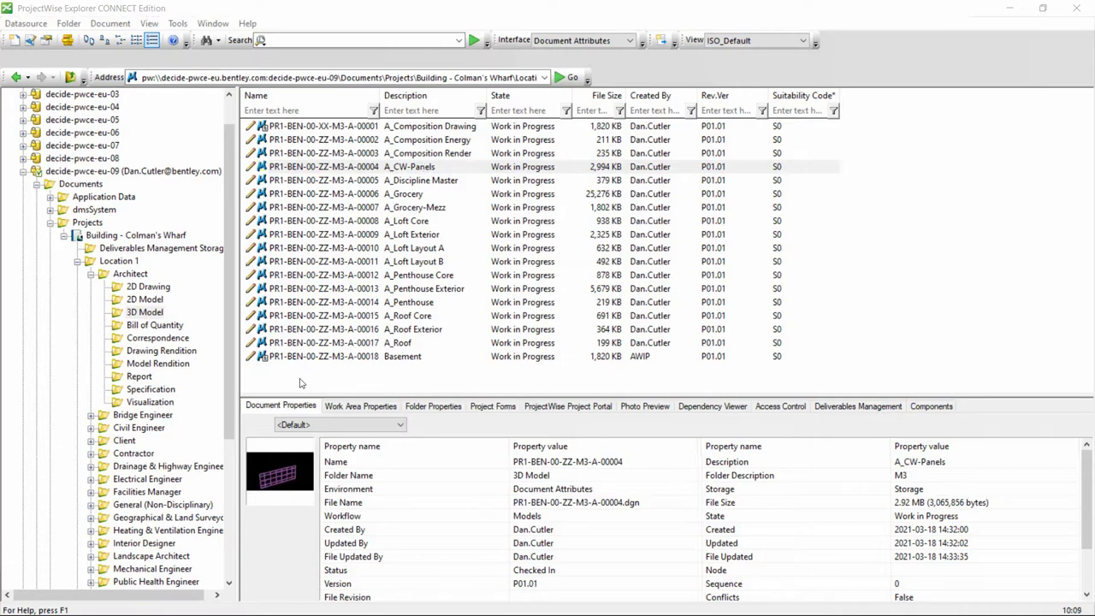
# Start creating a new document with the Advanced Document Creation Wizard, targeting the Architect 3D Model folder.
pyautogui.rightClick(301, 384)
pyautogui.moveTo(381, 56)
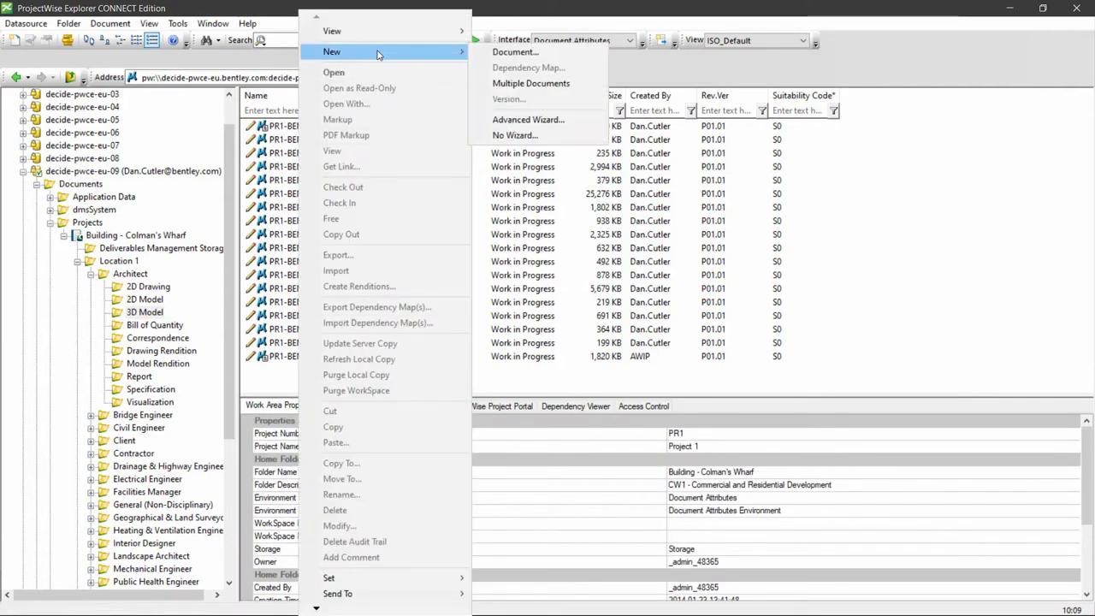
pyautogui.click(539, 53)
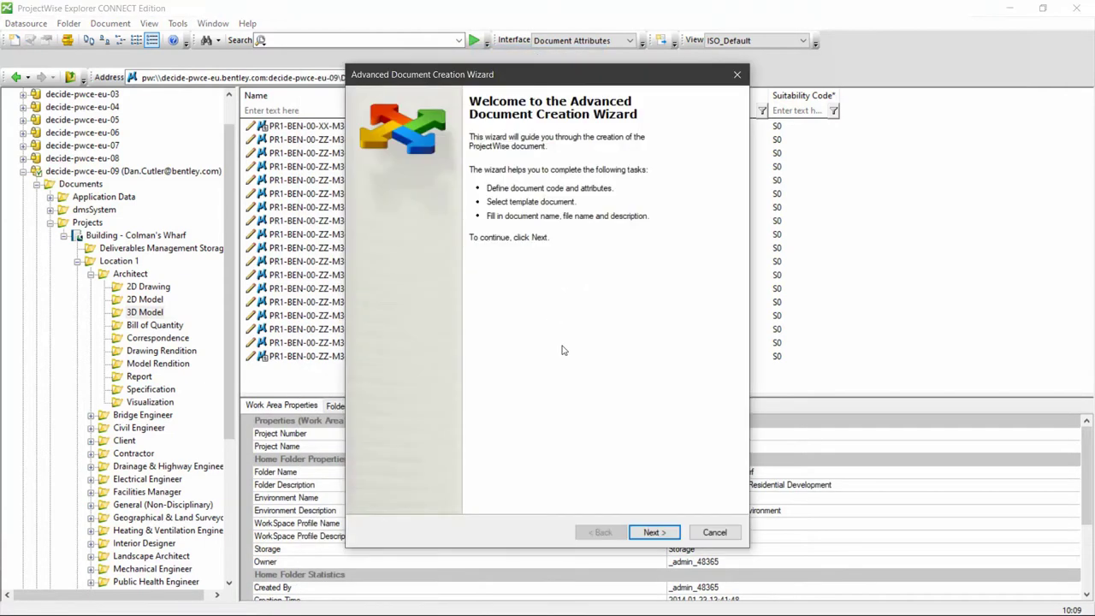
pyautogui.click(650, 532)
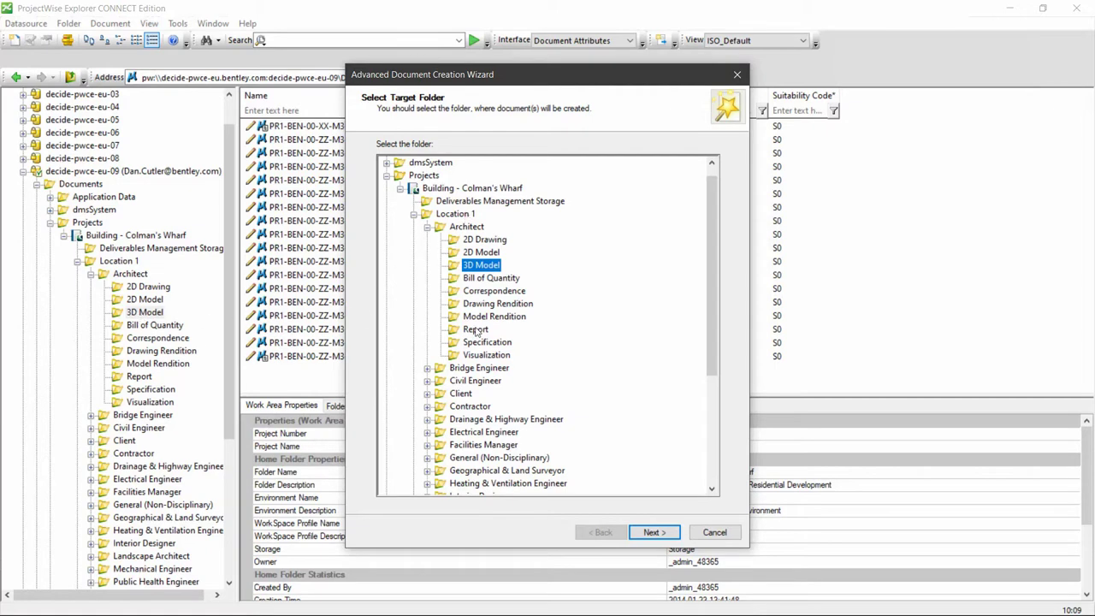
pyautogui.click(641, 533)
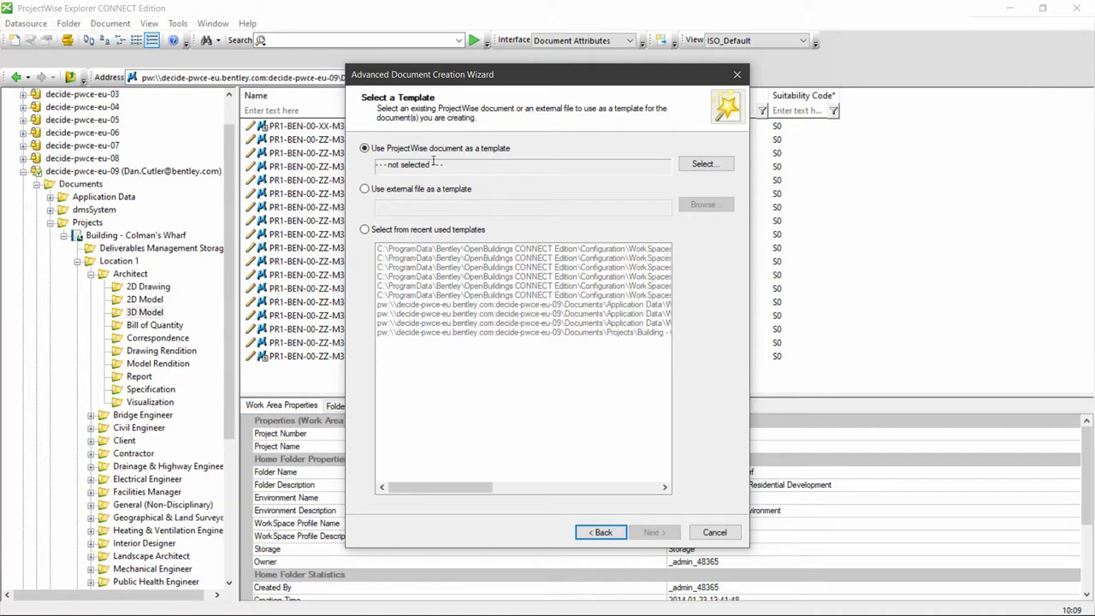
# Use the recently used template A_Composition Drawing.dgn from the Designs folder, the first in the recent templates, for the new document.
pyautogui.click(391, 229)
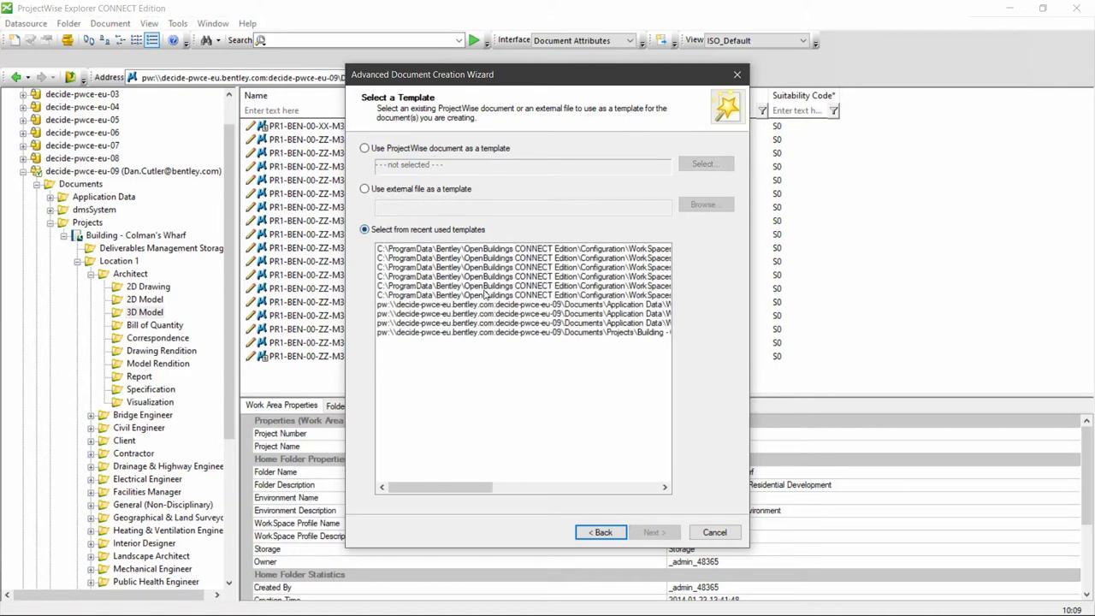
pyautogui.moveTo(420, 493); pyautogui.dragTo(602, 482)
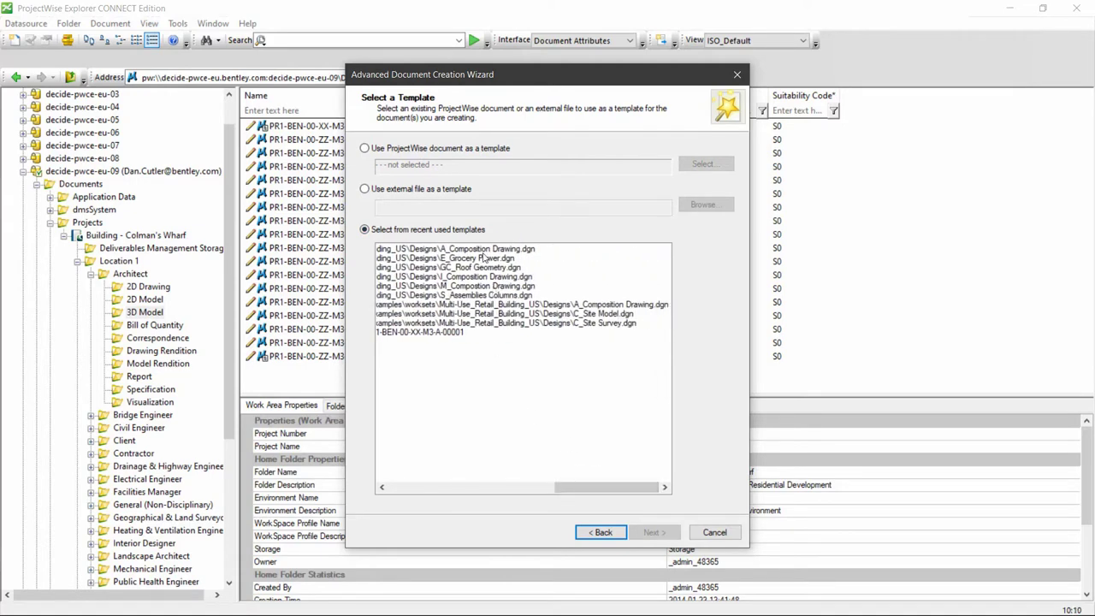
pyautogui.click(484, 250)
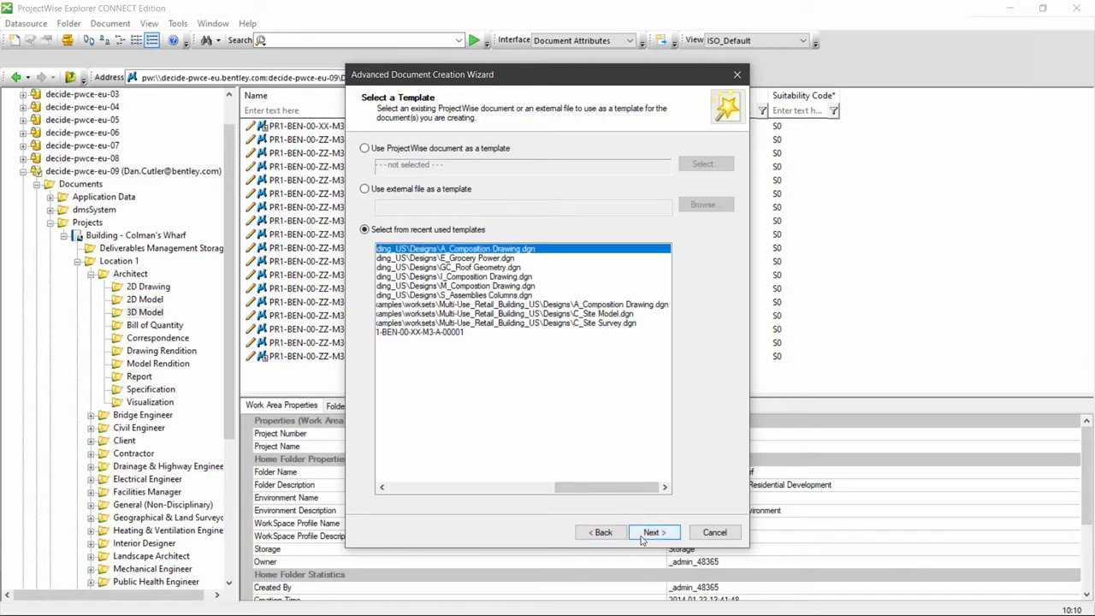
pyautogui.click(642, 537)
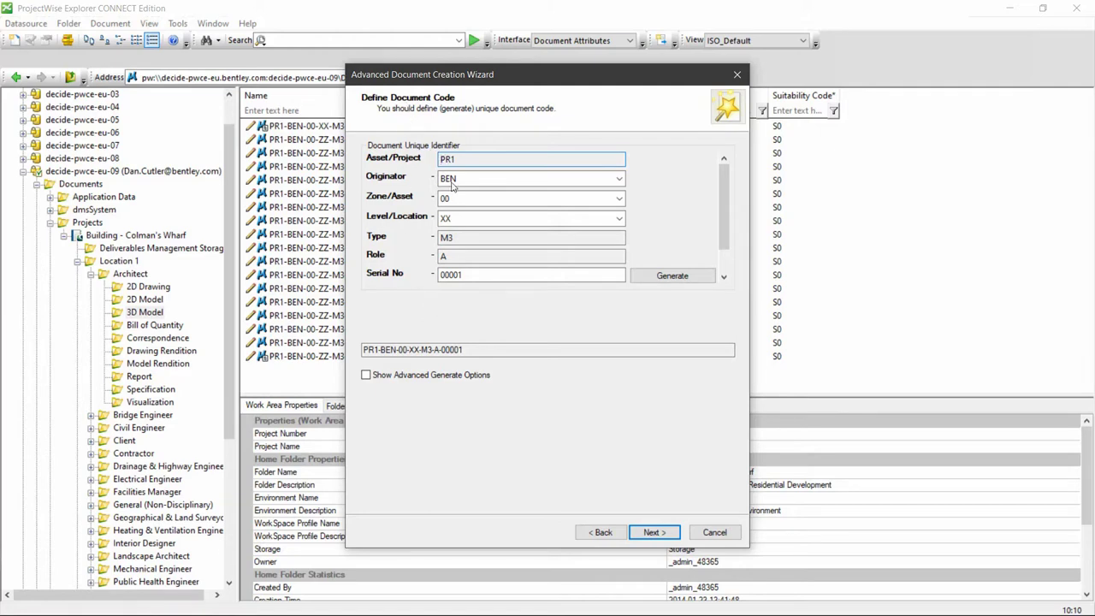
# Define the document code with originator BEN, zone/asset 00 and level/location ZZ.
pyautogui.click(463, 182)
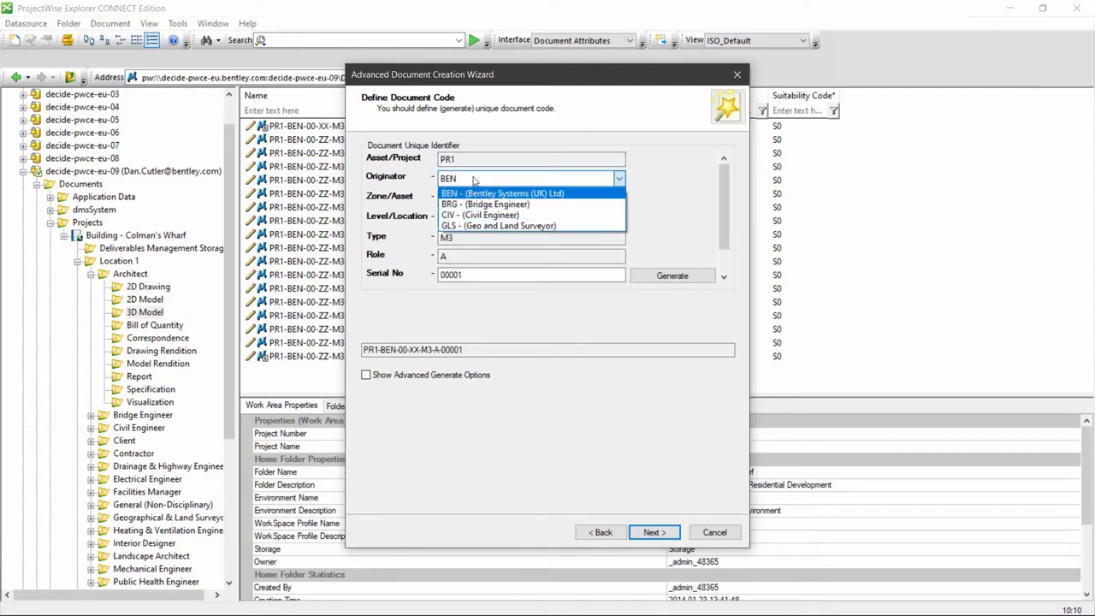
pyautogui.click(475, 180)
pyautogui.press('Tab')
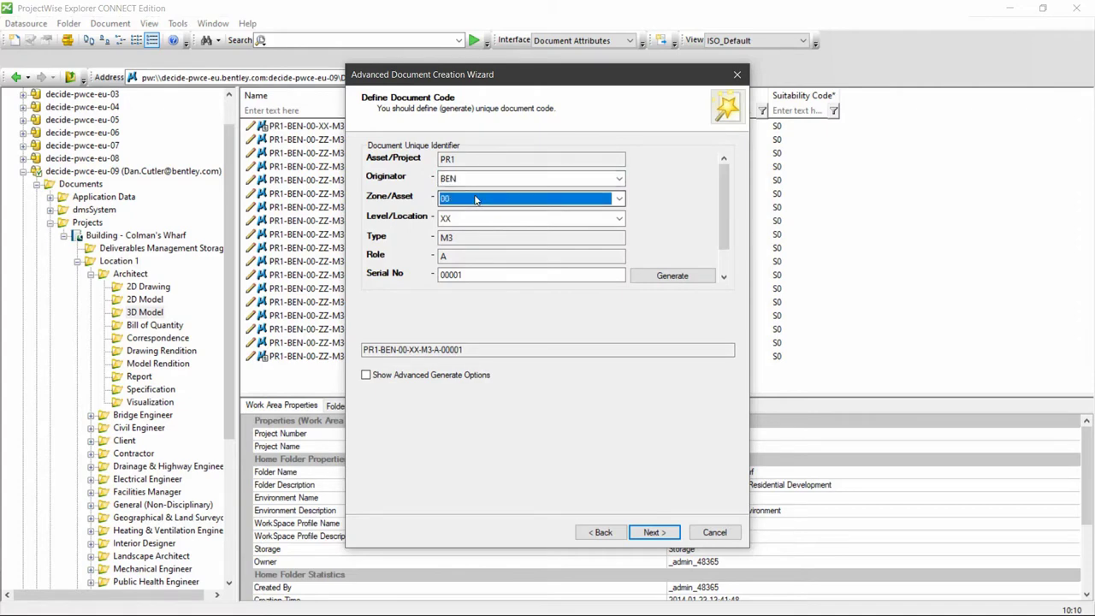
pyautogui.click(475, 199)
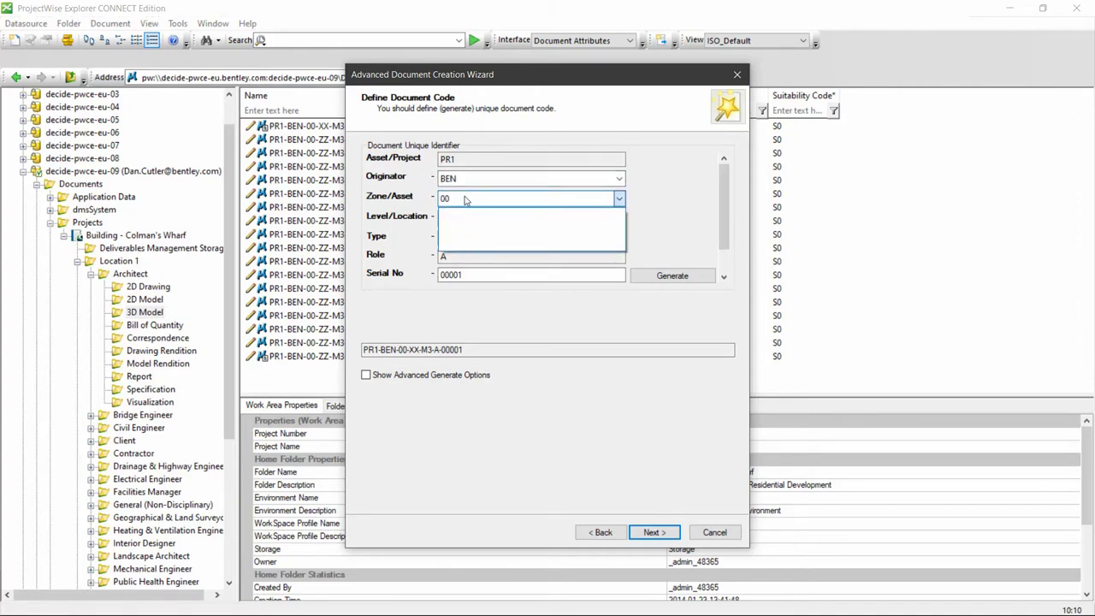
pyautogui.click(466, 200)
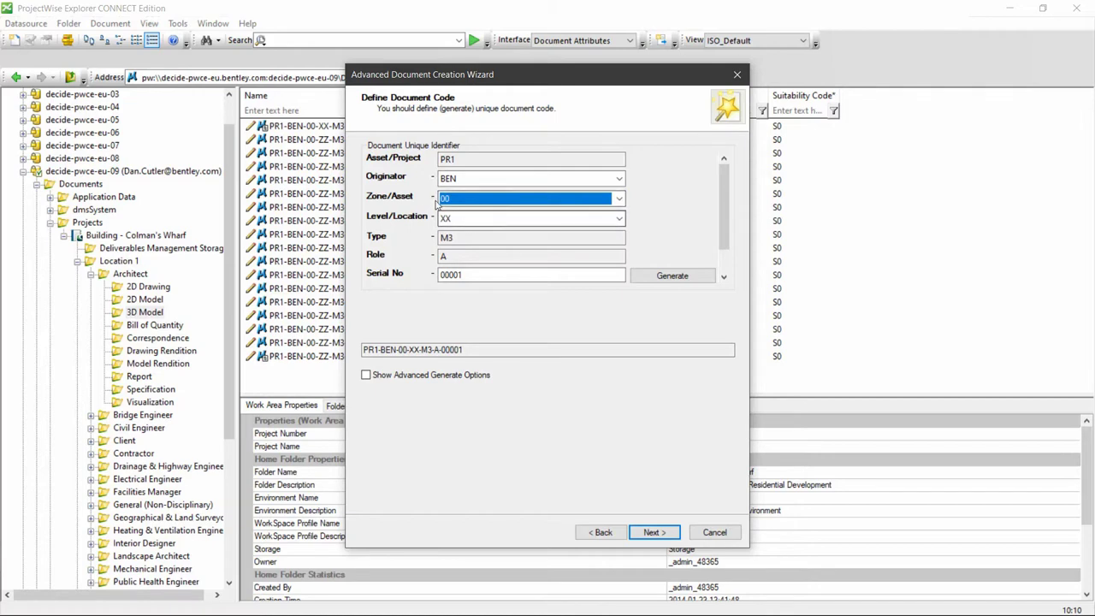
pyautogui.click(467, 220)
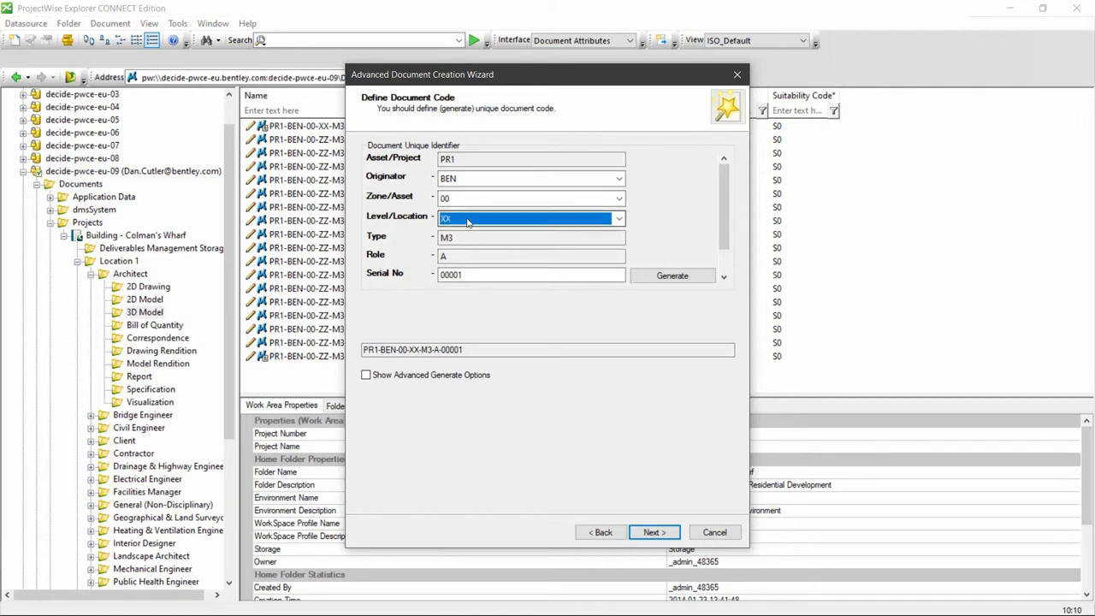
pyautogui.click(467, 220)
pyautogui.press('g')
pyautogui.click(516, 257)
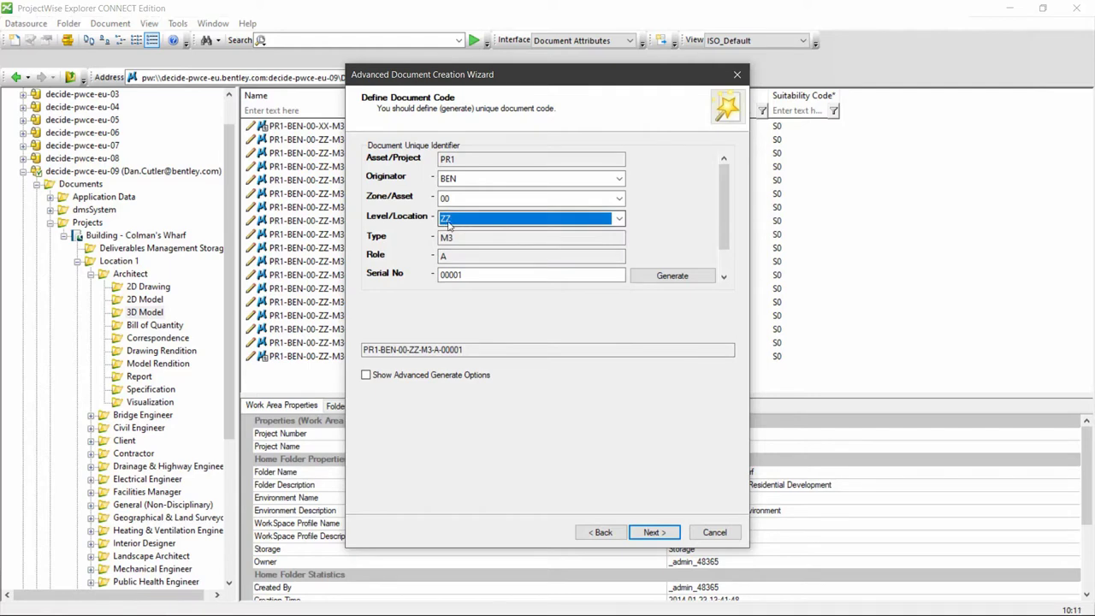
# Generate a new serial number for the document code, overwriting the existing number, and accept the code.
pyautogui.click(464, 238)
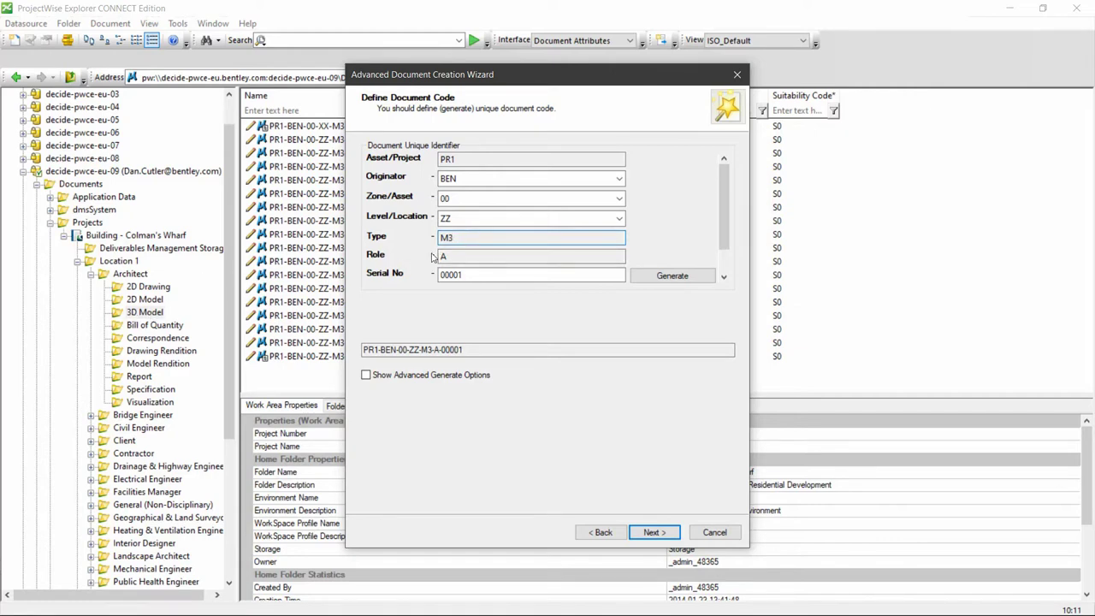
pyautogui.click(460, 255)
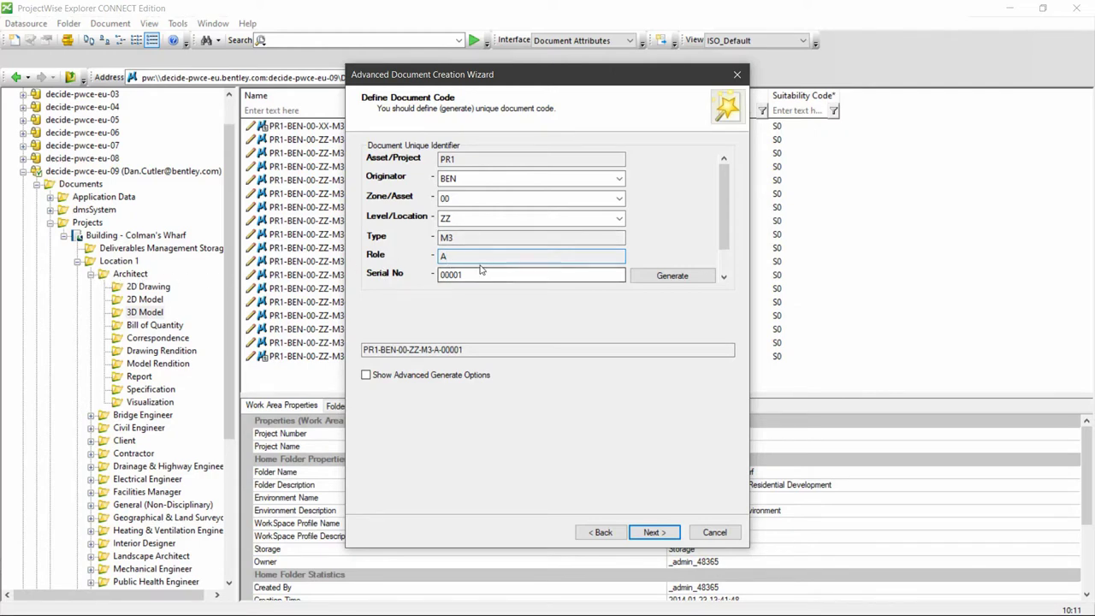
pyautogui.click(647, 278)
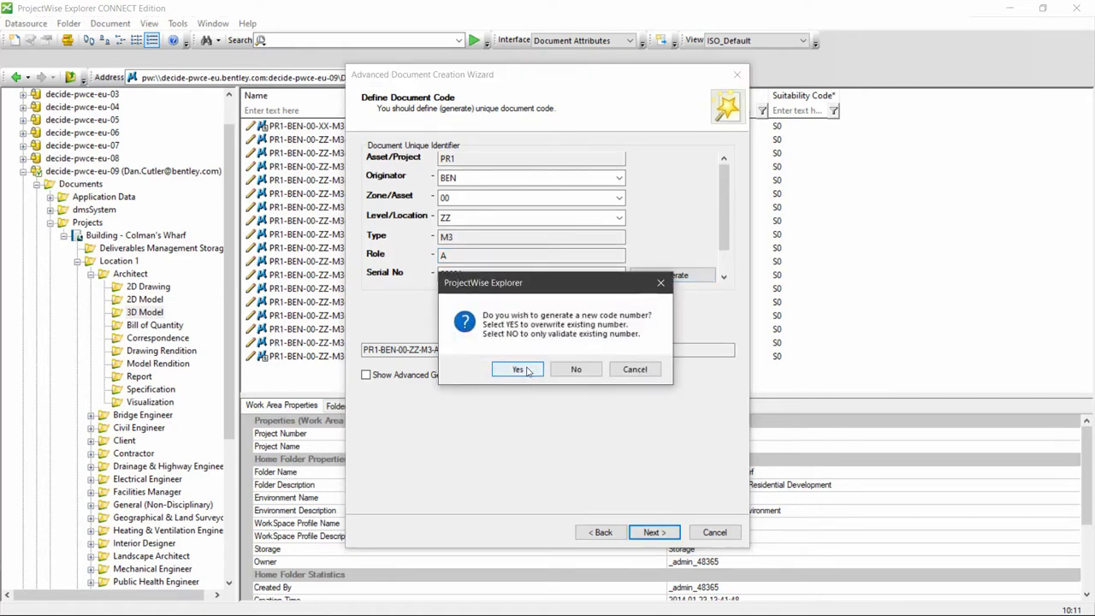
pyautogui.click(528, 371)
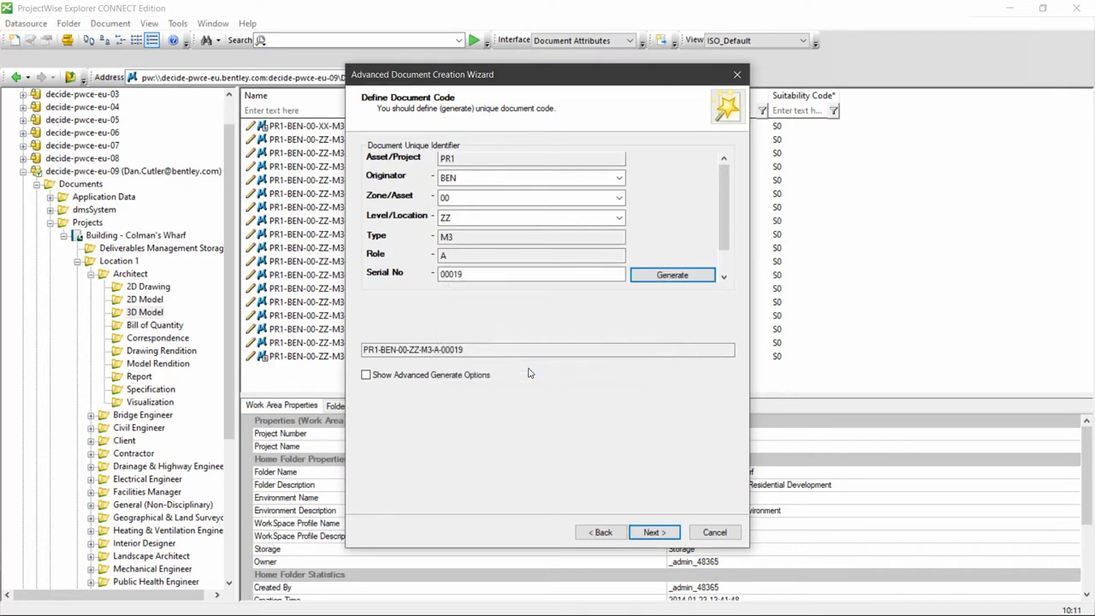
pyautogui.moveTo(470, 75); pyautogui.dragTo(580, 65)
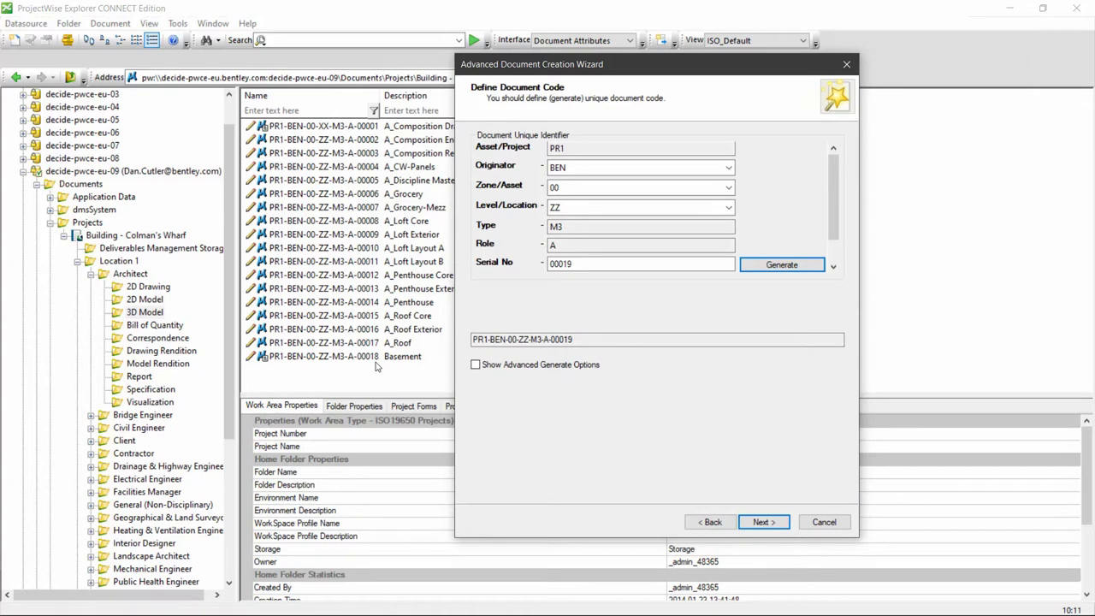
pyautogui.click(756, 523)
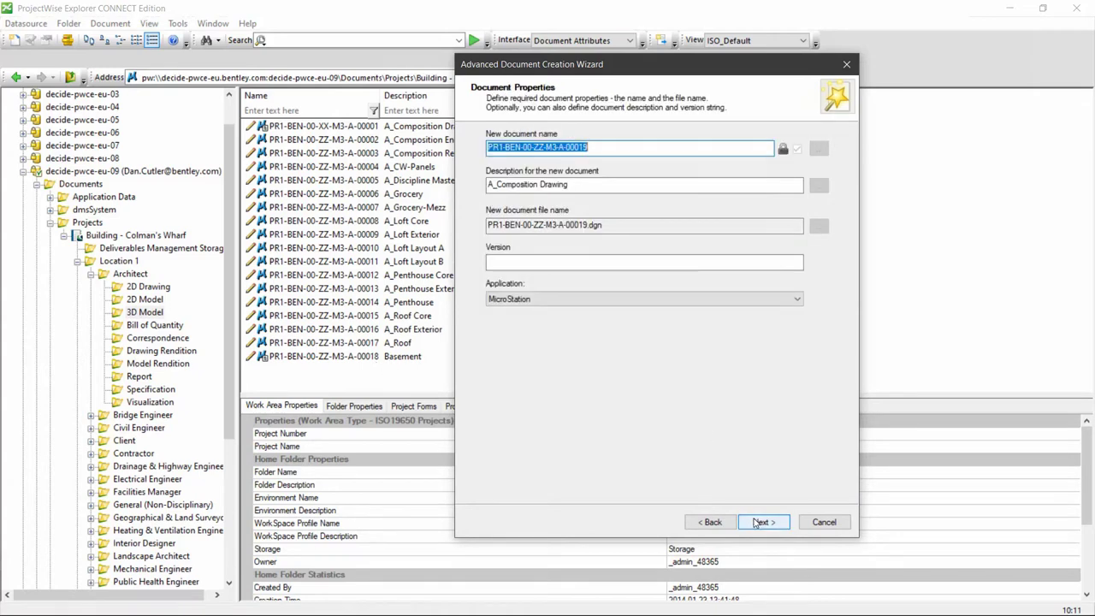
# Set the new document's description to Concept Design, leave the version blank and continue to the document attributes.
pyautogui.press('Tab')
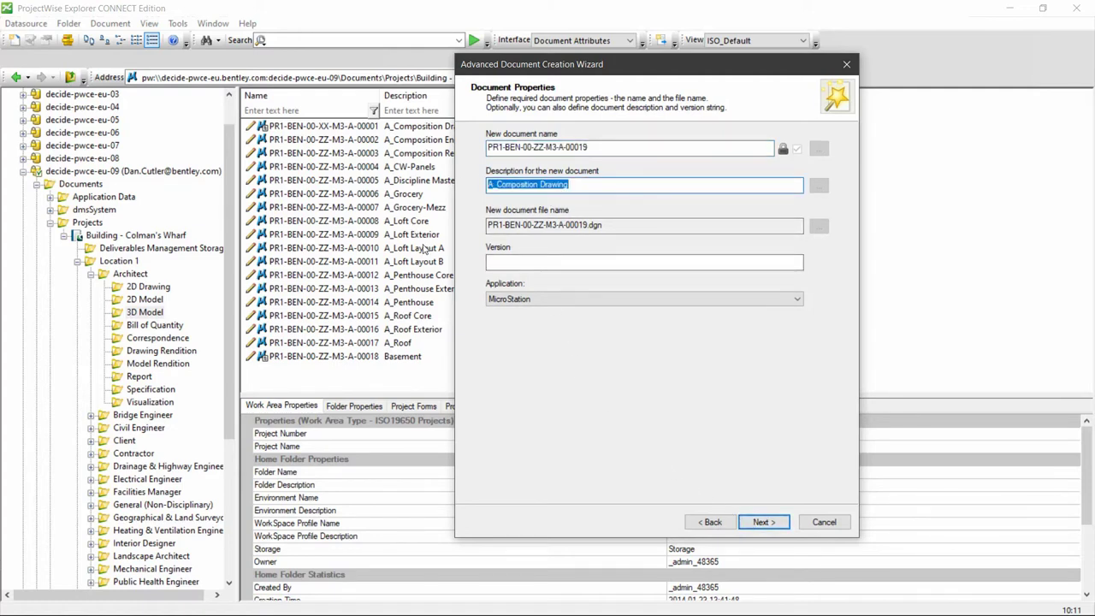
pyautogui.write('Concept Design')
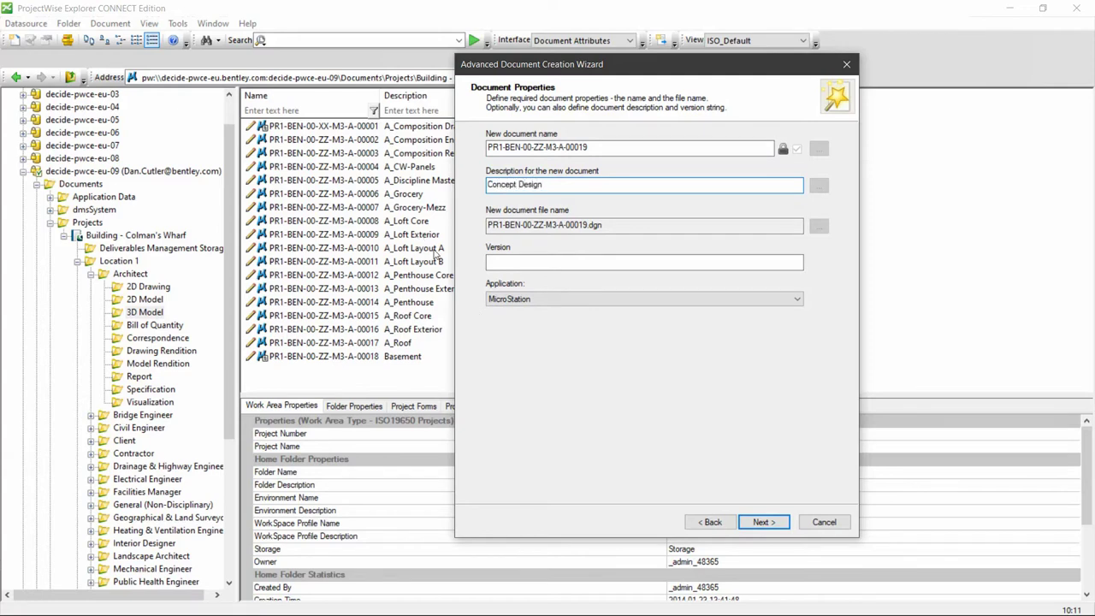
pyautogui.click(508, 259)
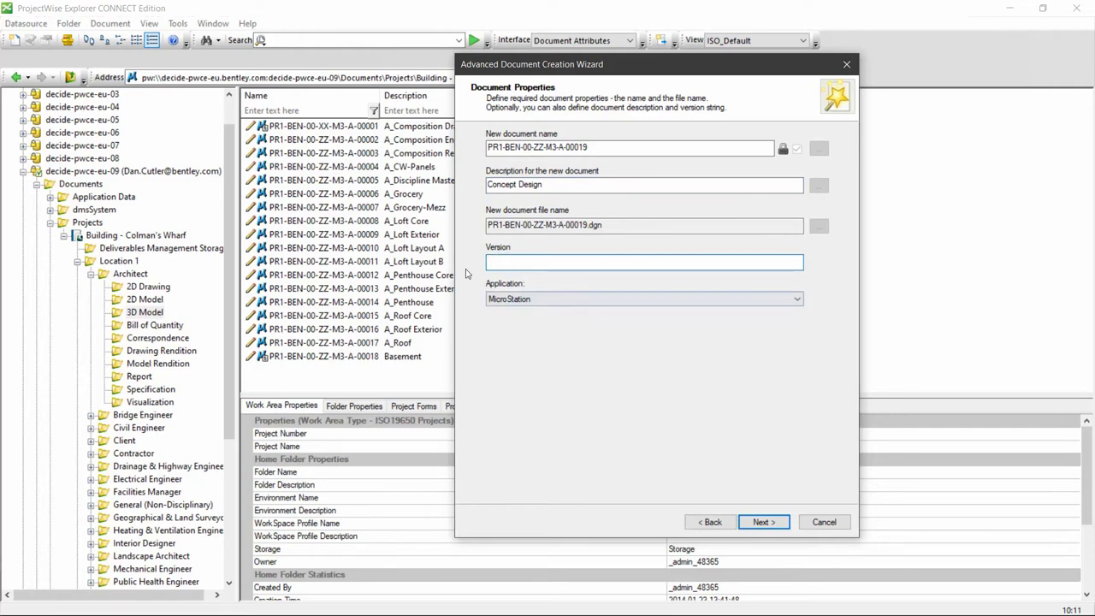
pyautogui.click(760, 522)
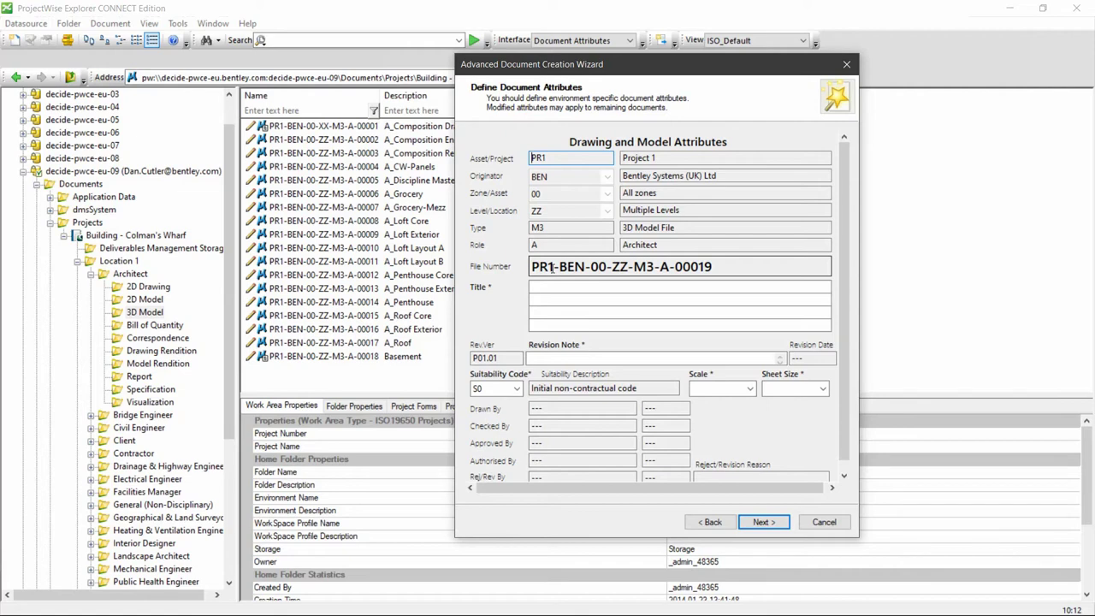
# Enter Concept Design as the first title line in the drawing and model attributes.
pyautogui.click(569, 290)
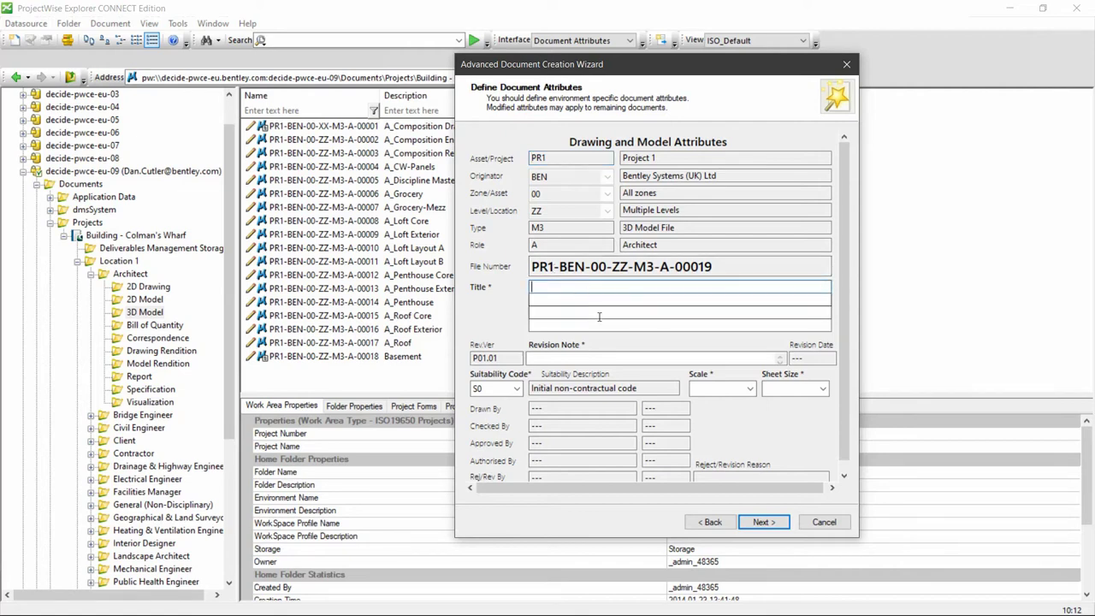
pyautogui.write('Conce')
pyautogui.press('BackSpace')
pyautogui.press('BackSpace')
pyautogui.write('cept Design')
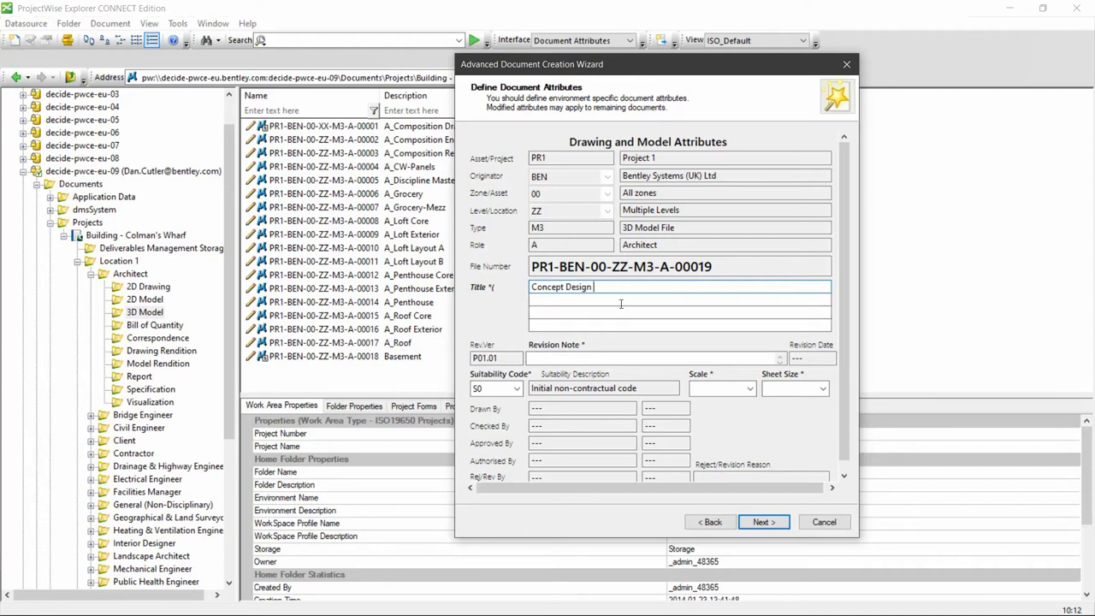
# Set the document's scale to 1:1 and its sheet size to N/A, then accept the attributes.
pyautogui.click(723, 388)
pyautogui.click(718, 403)
pyautogui.click(807, 394)
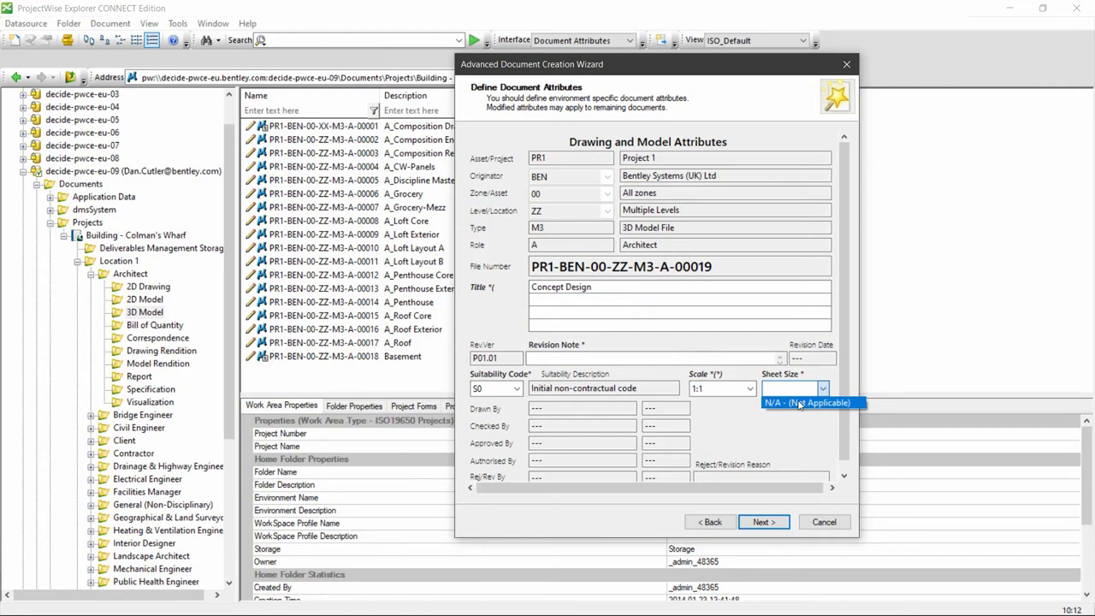
pyautogui.click(779, 404)
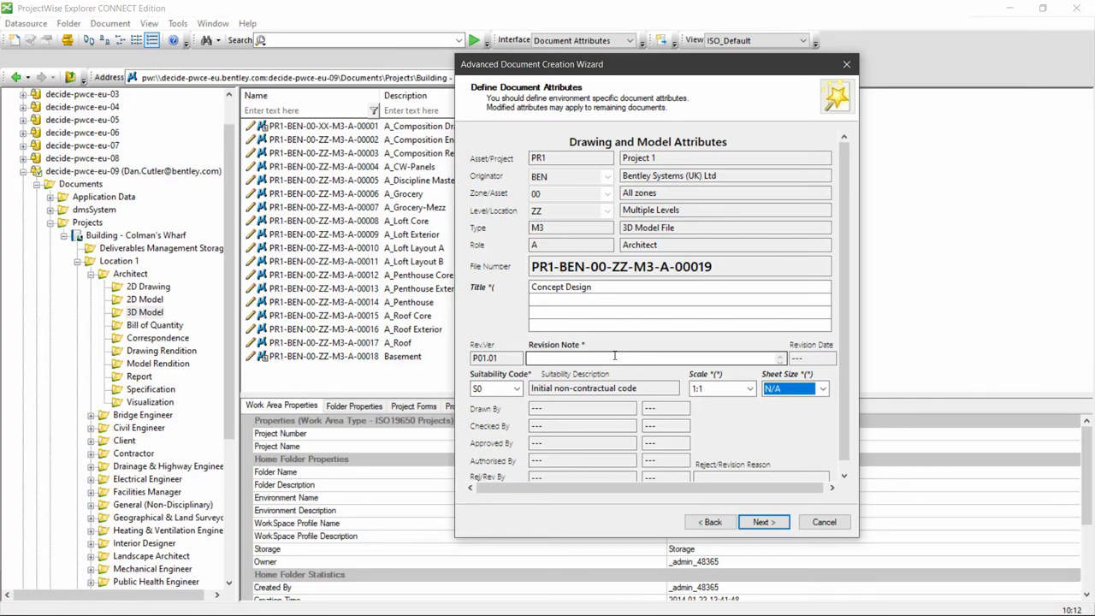
pyautogui.click(754, 524)
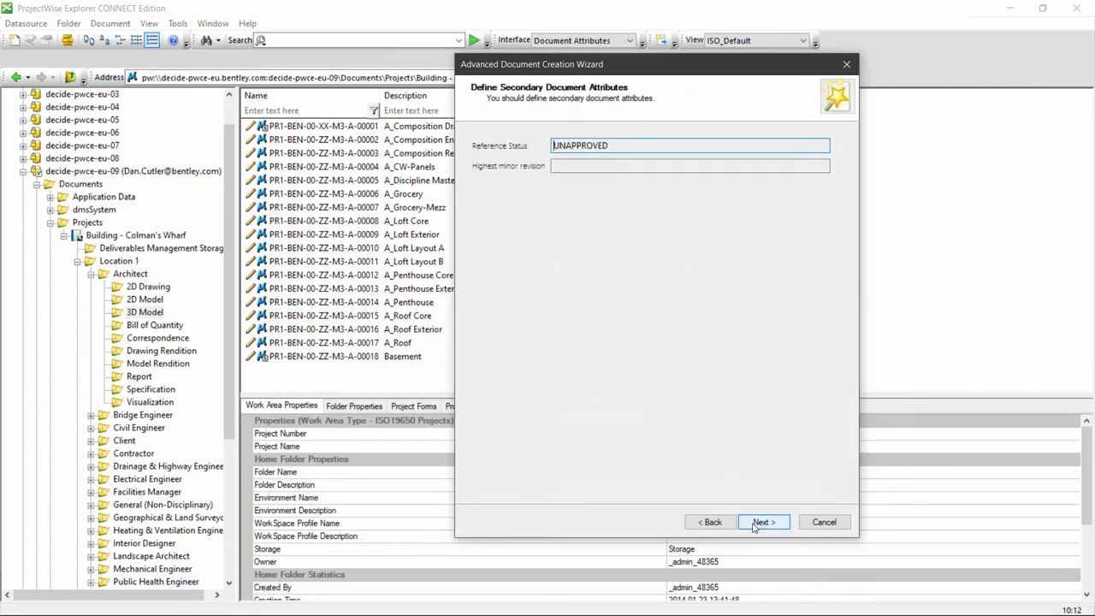
# Accept the secondary attributes, create the document without launching its application, and select the new Concept Design document in the list.
pyautogui.click(753, 526)
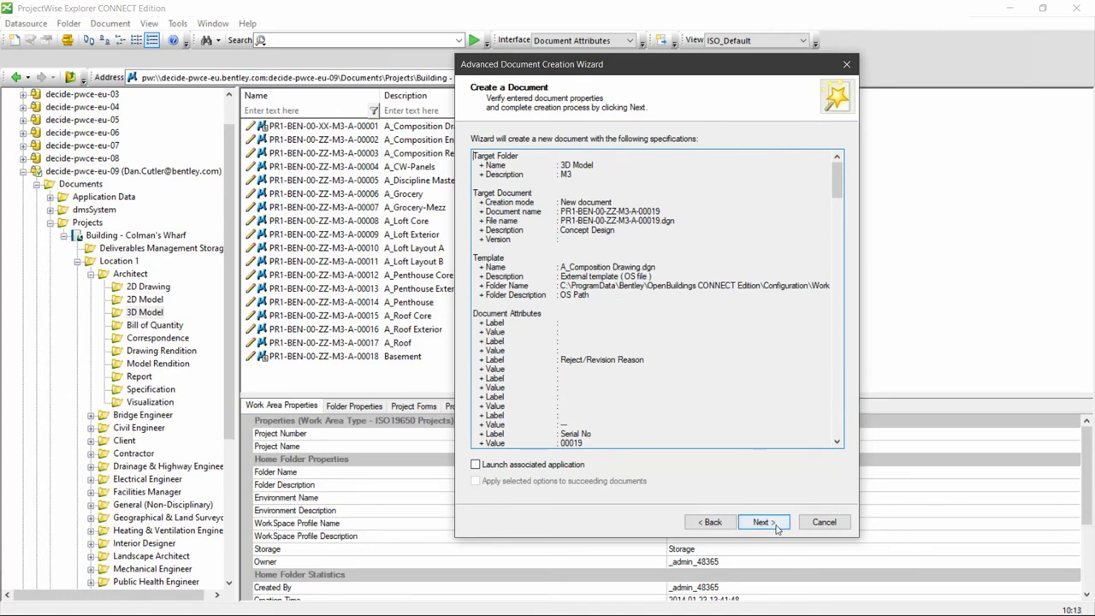
pyautogui.click(749, 531)
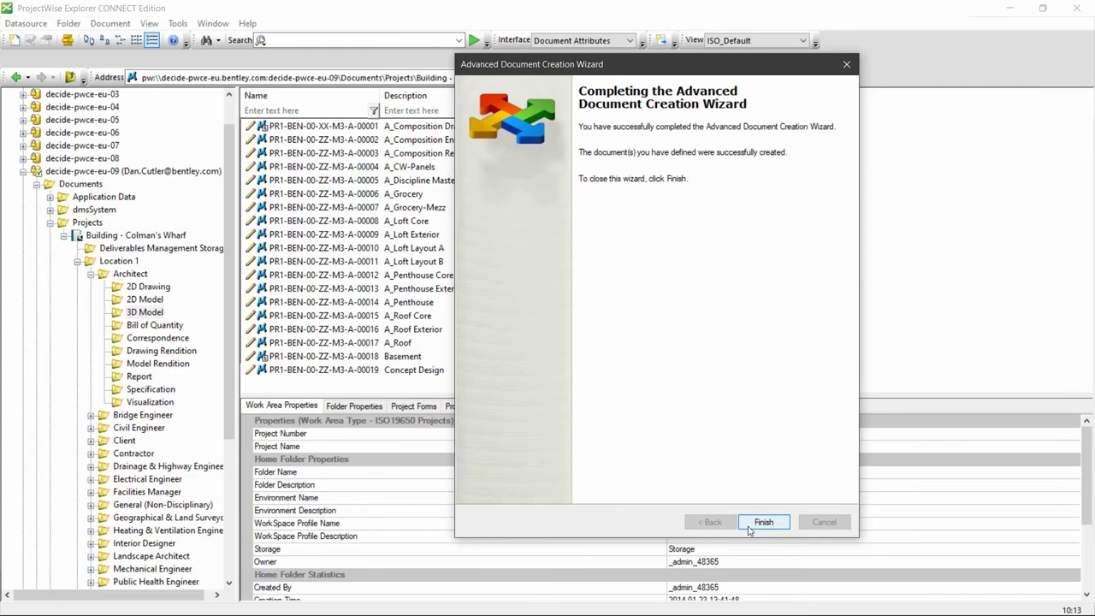
pyautogui.click(749, 528)
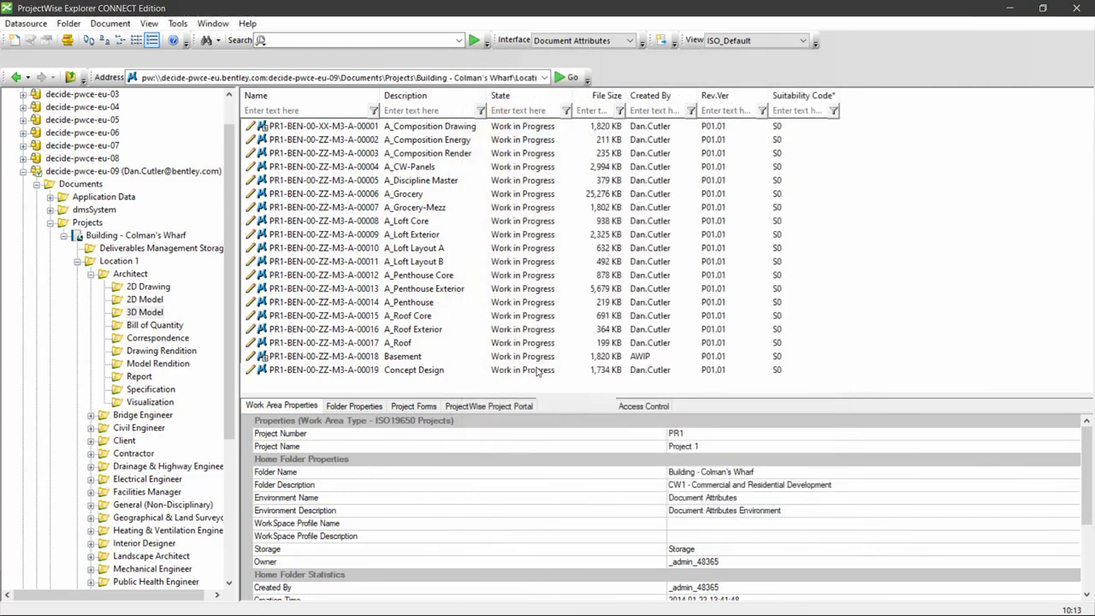
pyautogui.click(301, 370)
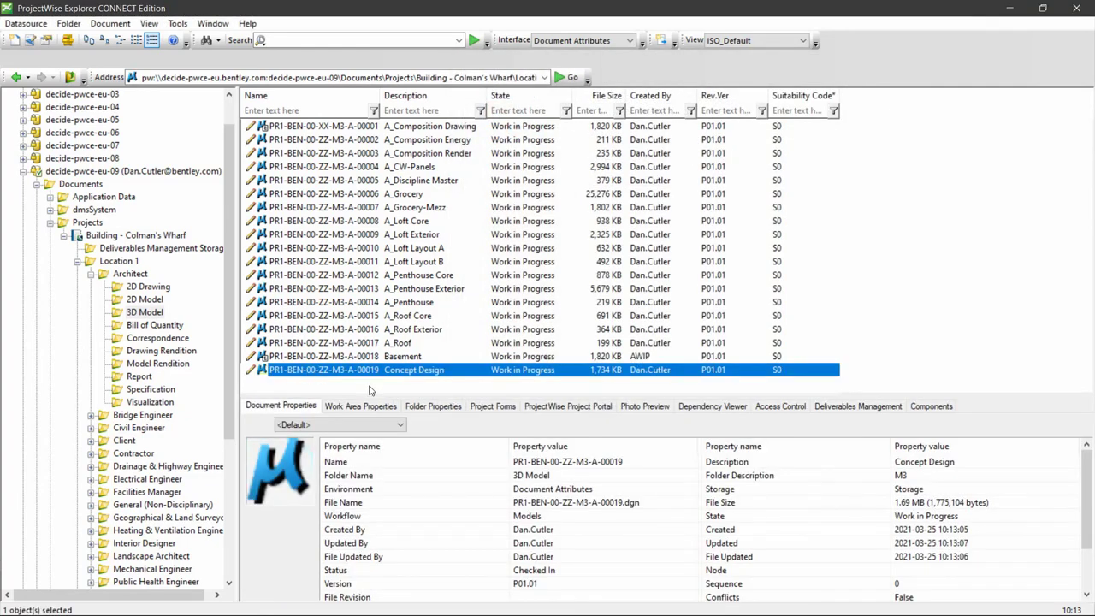